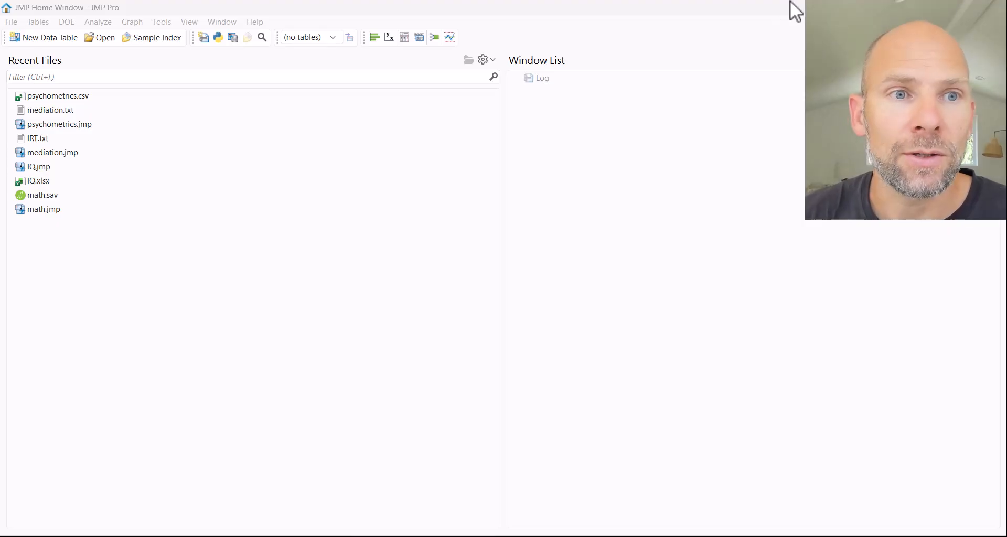
Open the recent file psychometrics.csv as a data table and maximize its window.
{"action": "double_click", "coordinate": [63, 95]}
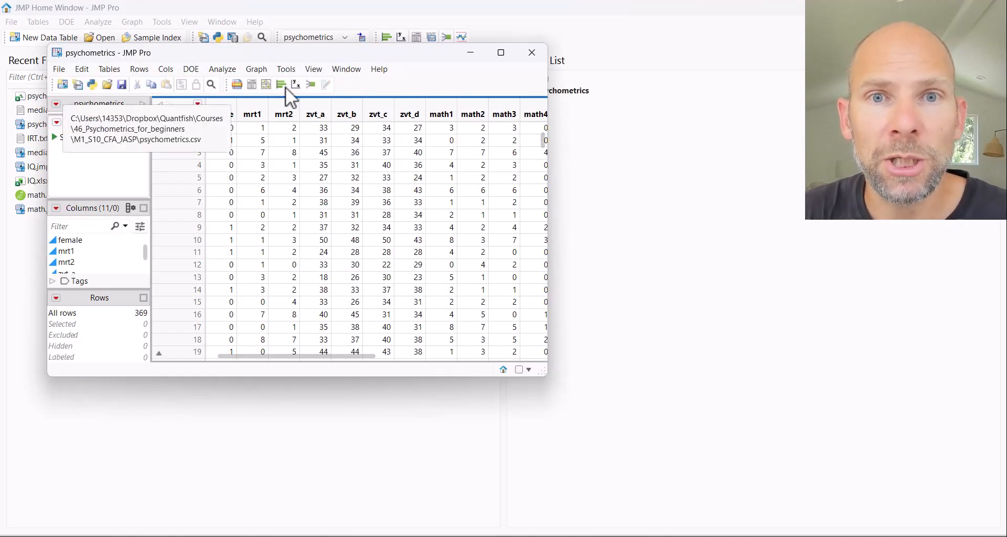
{"action": "left_click", "coordinate": [501, 53]}
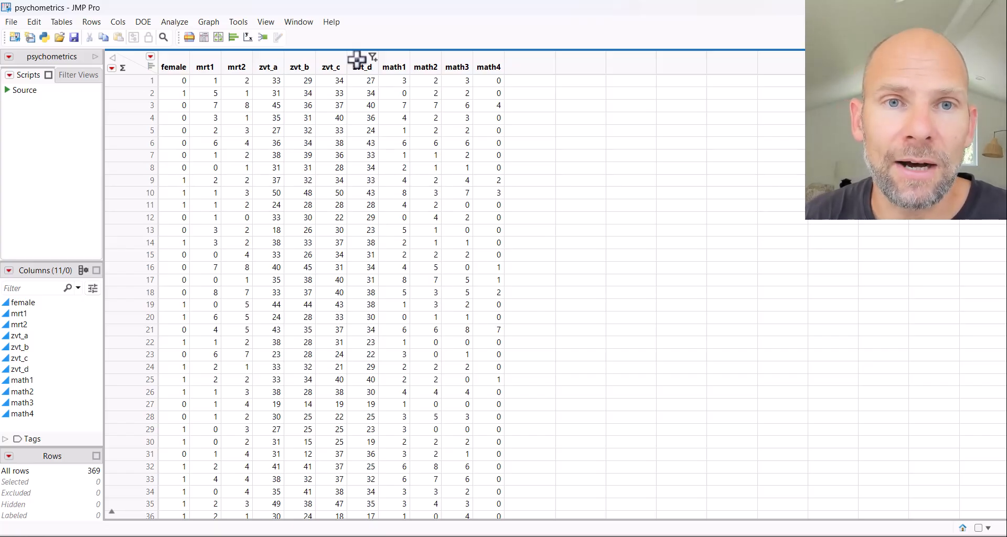
Launch a Structural Equation Models analysis with zvt_a, zvt_b, zvt_c and zvt_d as the model variables.
{"action": "left_click", "coordinate": [184, 23]}
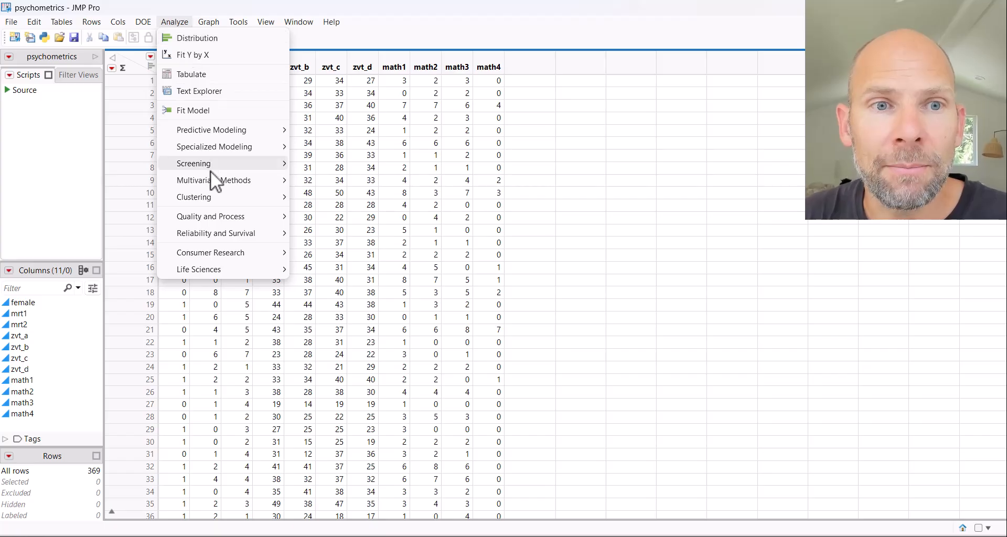
{"action": "mouse_move", "coordinate": [215, 181]}
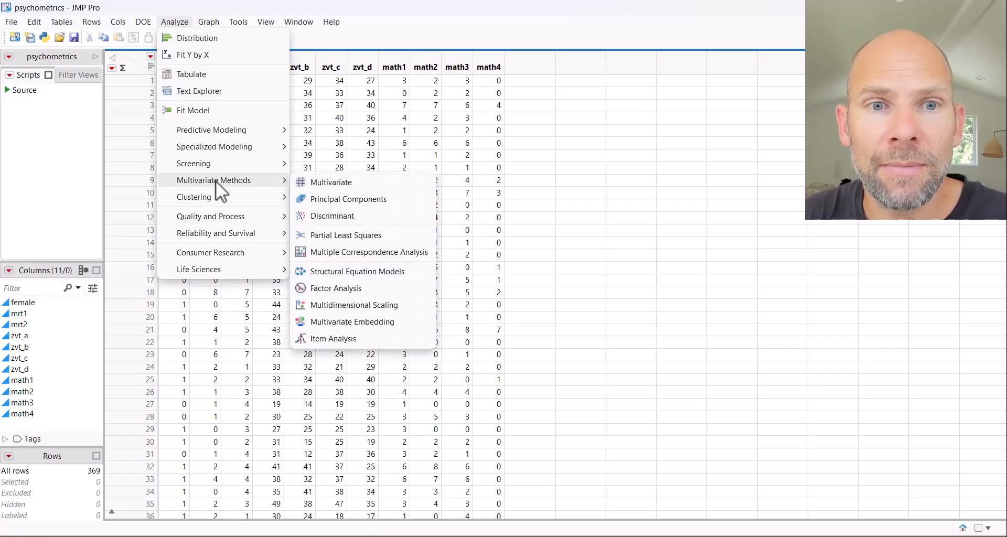
{"action": "left_click", "coordinate": [416, 269]}
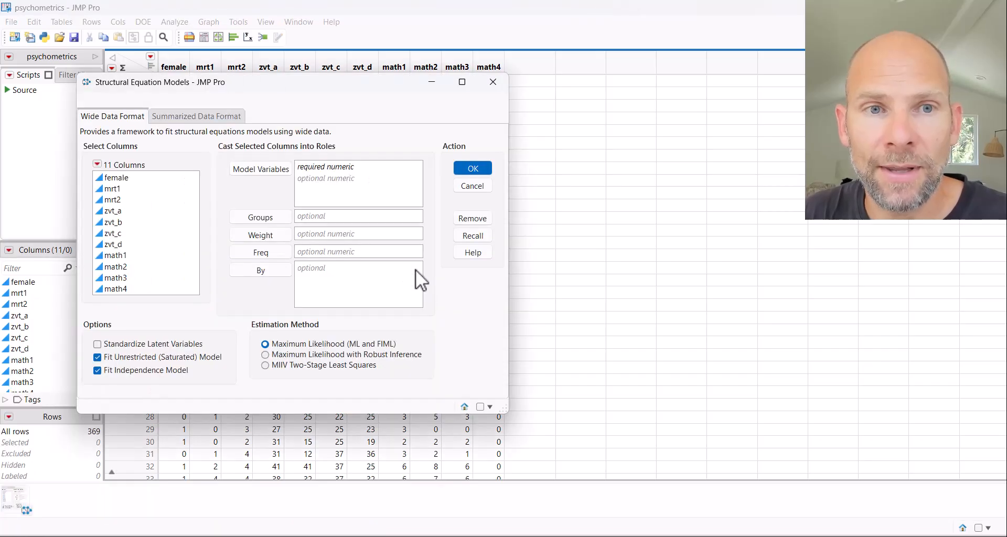
{"action": "left_click", "coordinate": [120, 212]}
{"action": "left_click", "coordinate": [122, 245], "text": "shift"}
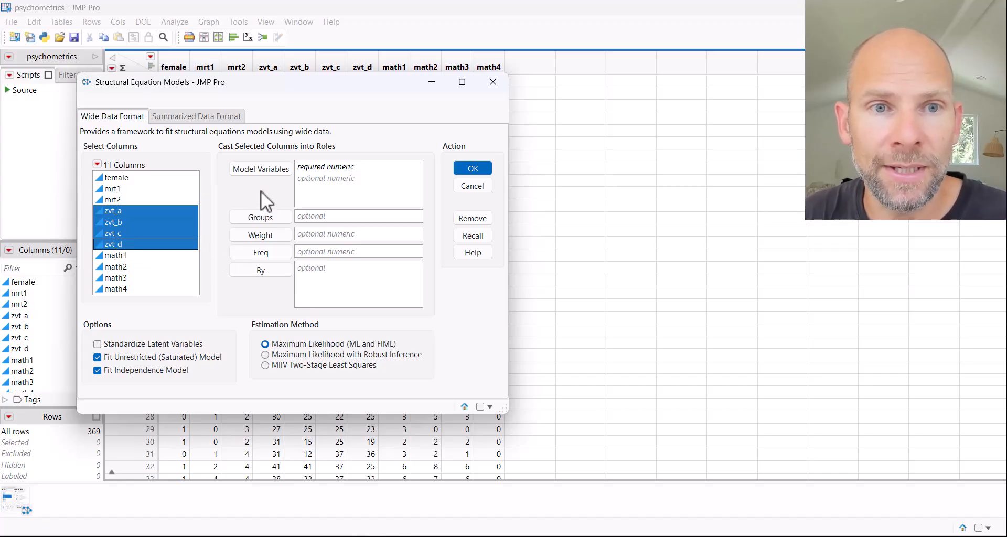
{"action": "left_click", "coordinate": [278, 169]}
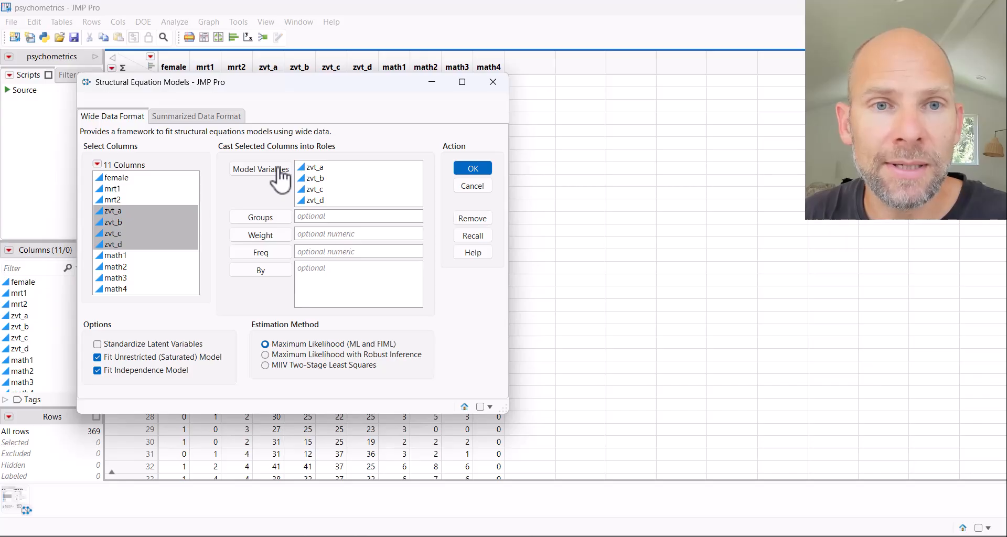
{"action": "mouse_move", "coordinate": [394, 350]}
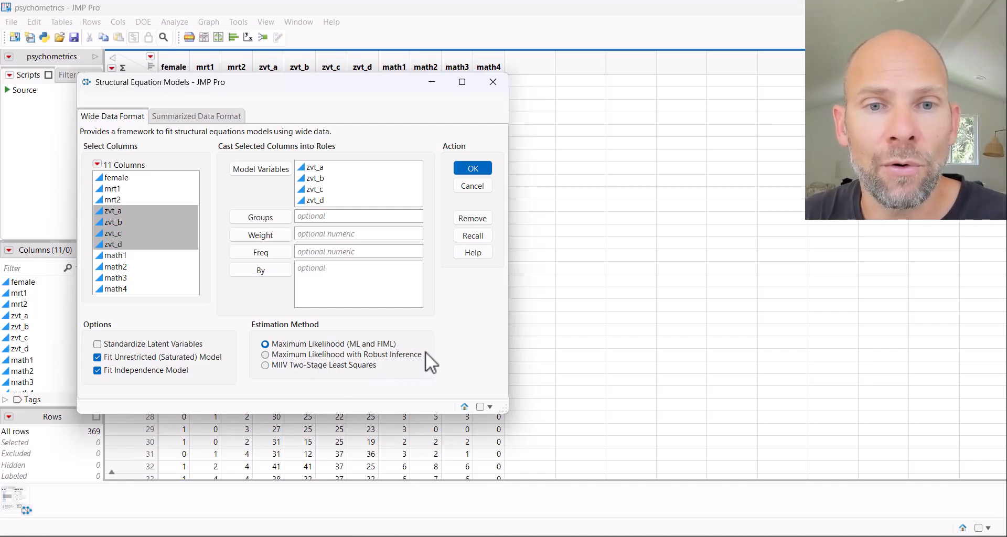
{"action": "left_click", "coordinate": [473, 169]}
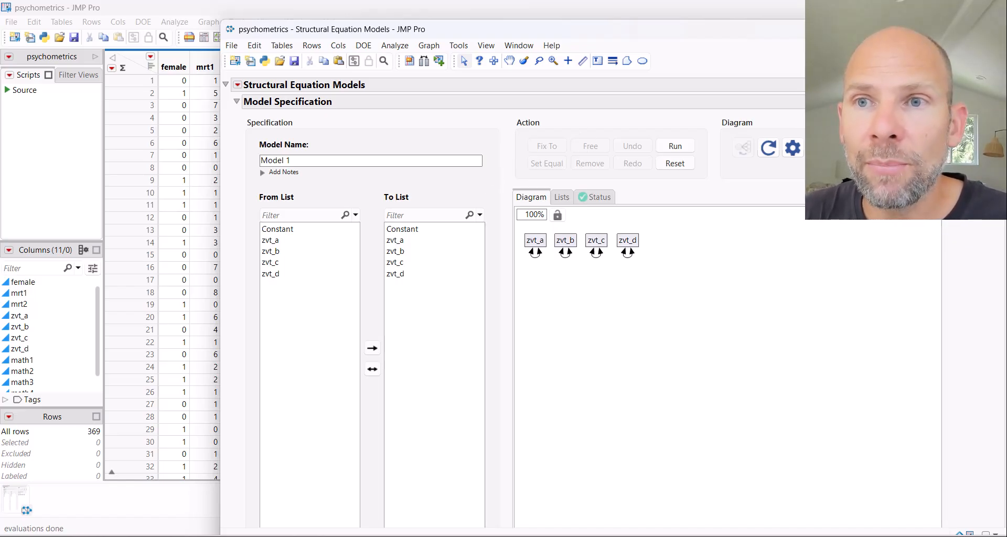
Maximize the model window and add a latent variable named Factor with zvt_a, zvt_b, zvt_c and zvt_d as indicators.
{"action": "left_click_drag", "start_coordinate": [355, 31], "coordinate": [294, 72]}
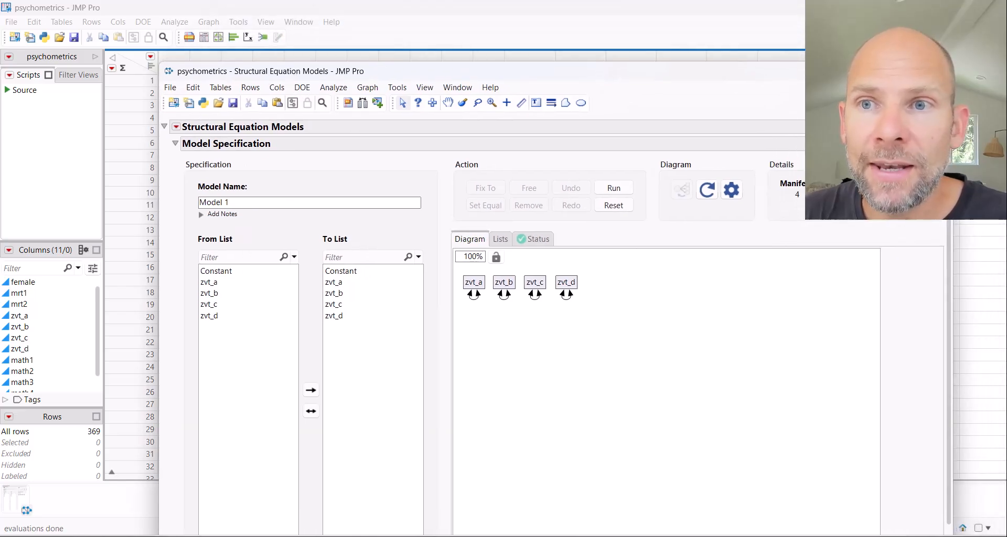
{"action": "left_click", "coordinate": [913, 71]}
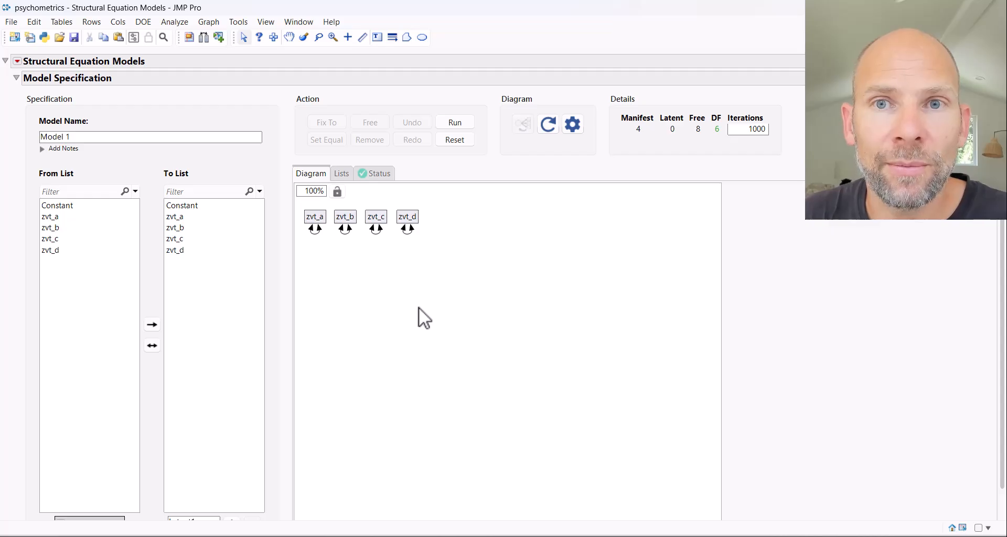
{"action": "left_click", "coordinate": [192, 239]}
{"action": "left_click", "coordinate": [186, 218]}
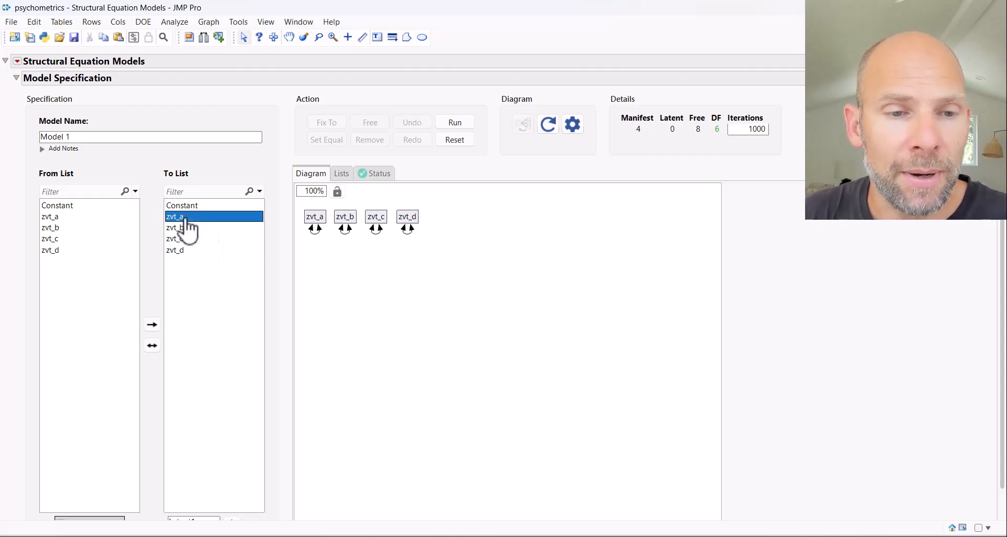
{"action": "left_click", "coordinate": [187, 249], "text": "shift"}
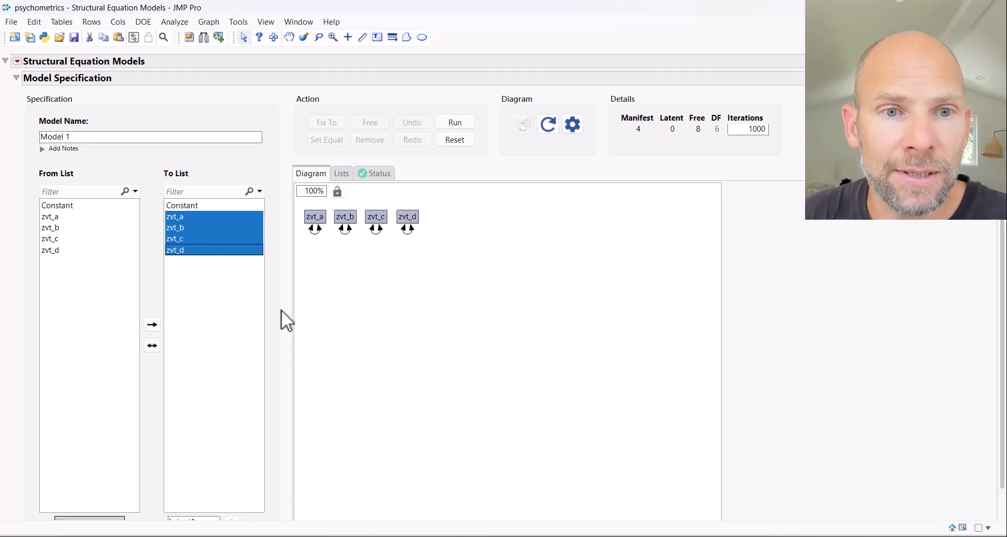
{"action": "scroll", "coordinate": [274, 303], "scroll_direction": "down", "scroll_amount": 1}
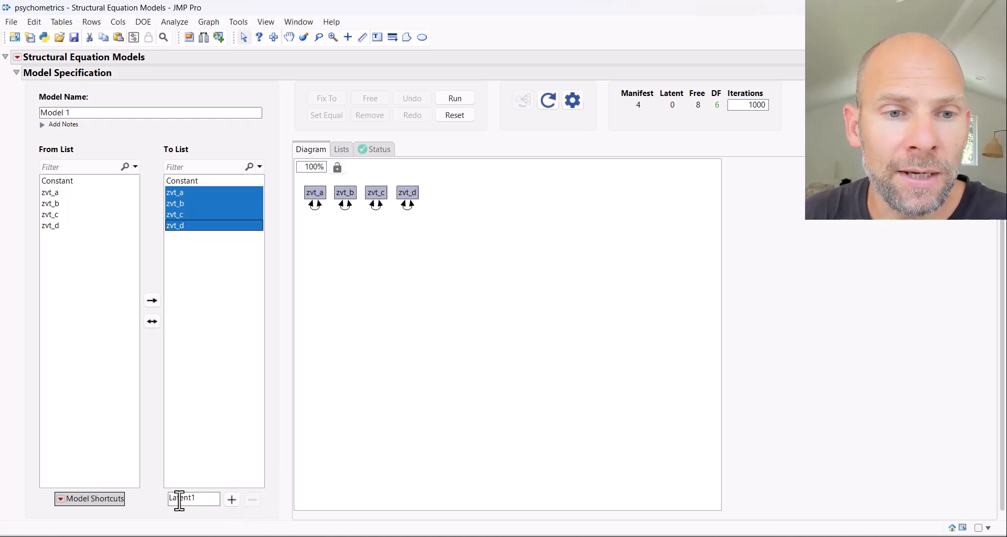
{"action": "double_click", "coordinate": [208, 497]}
{"action": "type", "text": "Factor"}
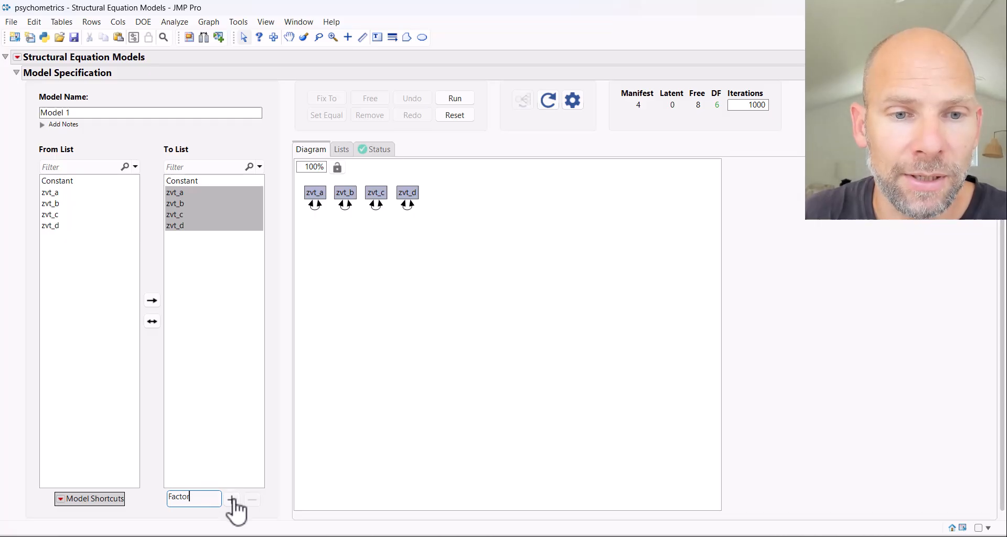
{"action": "left_click", "coordinate": [232, 499]}
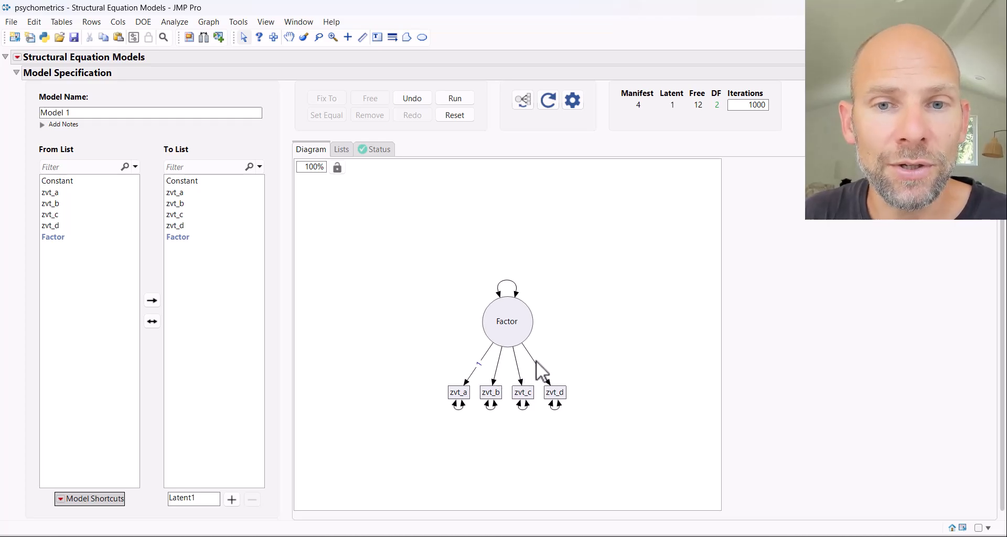
Run the one-factor model and check its chi-square fit in the model comparison.
{"action": "right_click", "coordinate": [498, 367]}
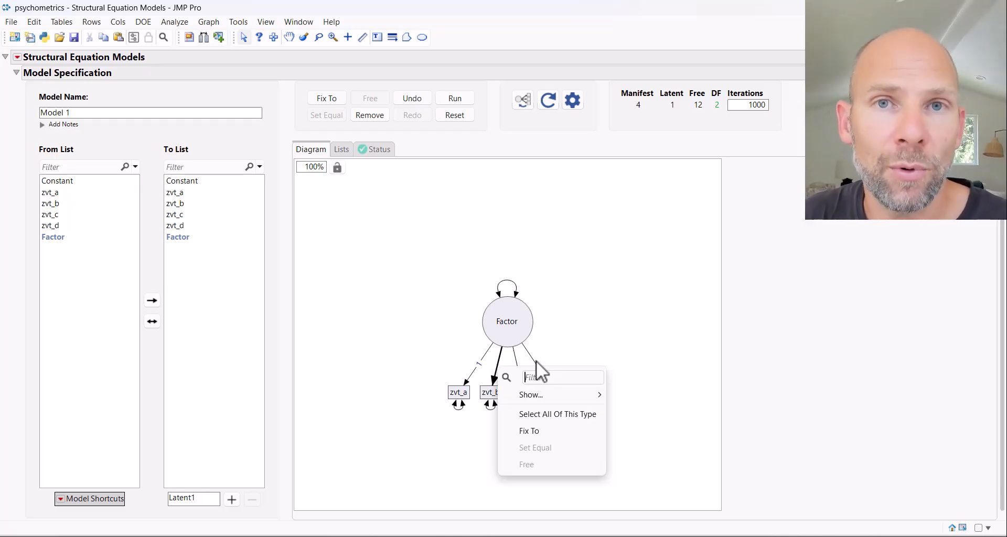
{"action": "left_click", "coordinate": [571, 245]}
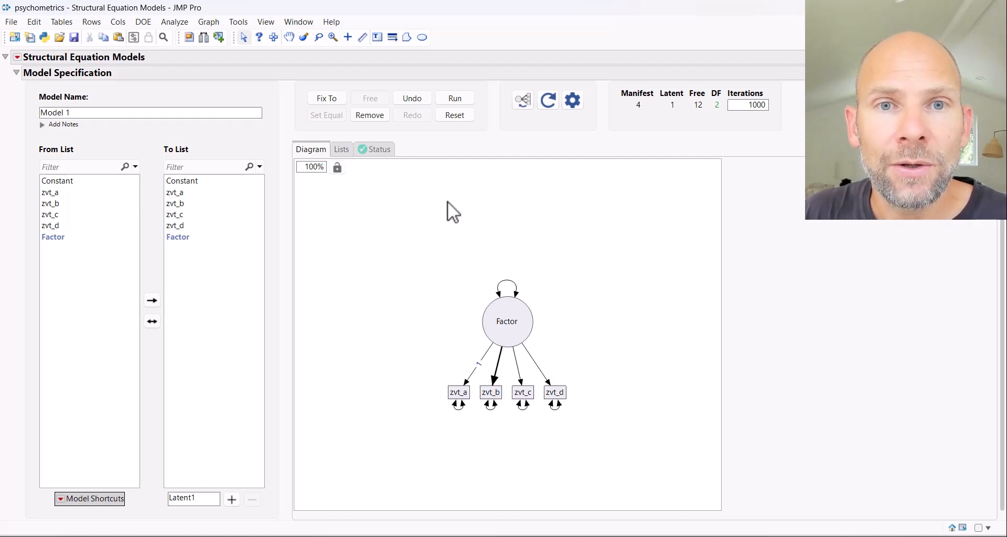
{"action": "left_click", "coordinate": [454, 99]}
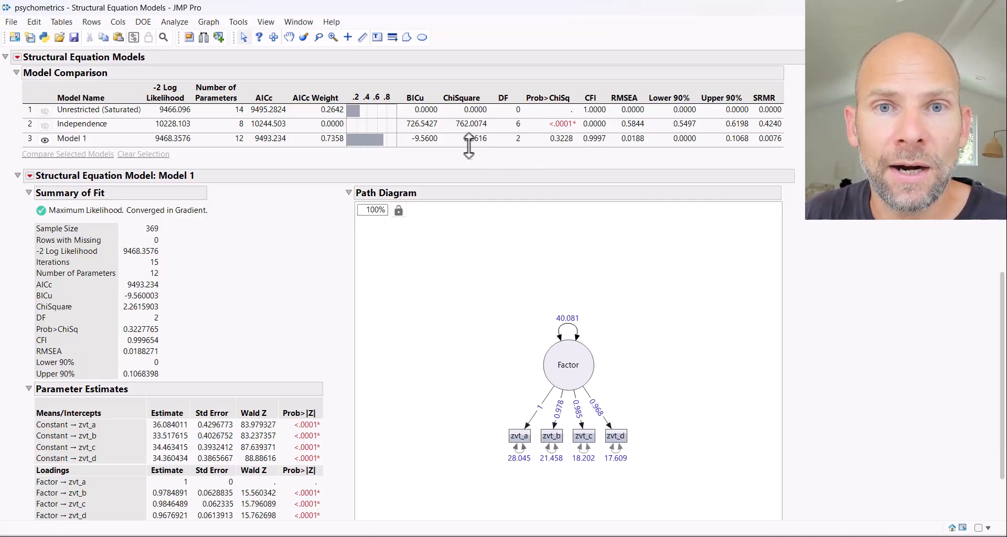
{"action": "mouse_move", "coordinate": [462, 130]}
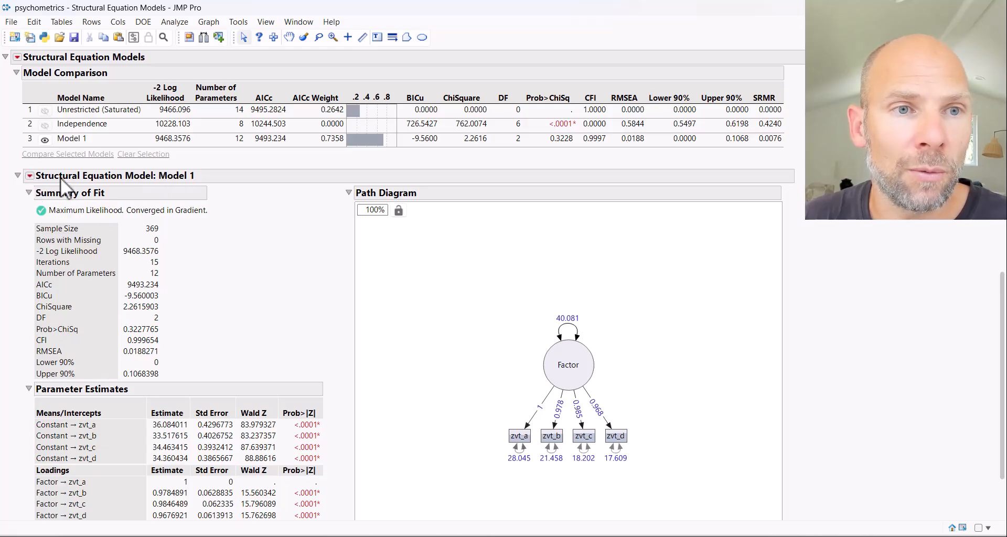
Add the Assess Measurement Model report to the Model 1 results.
{"action": "left_click", "coordinate": [30, 176]}
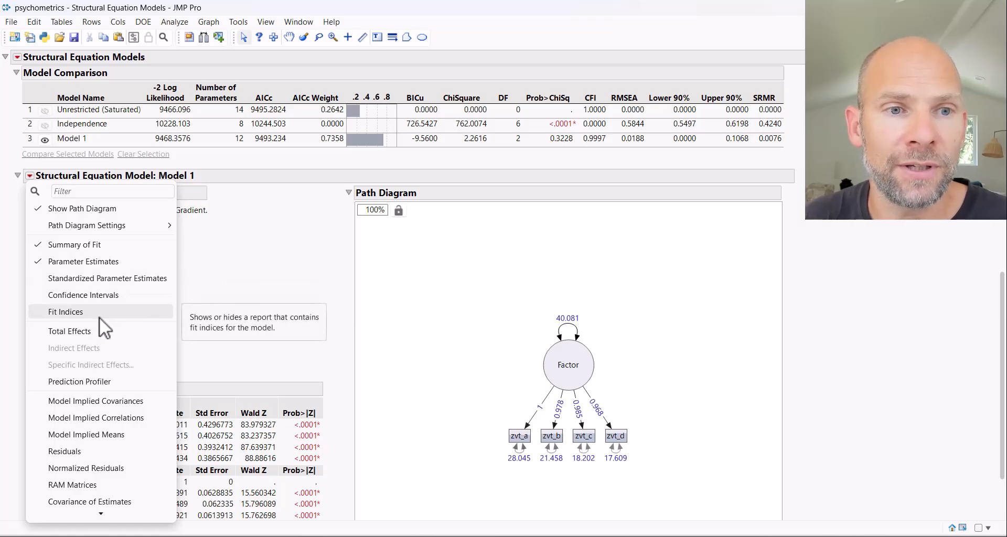
{"action": "scroll", "coordinate": [99, 317], "scroll_direction": "down", "scroll_amount": 4}
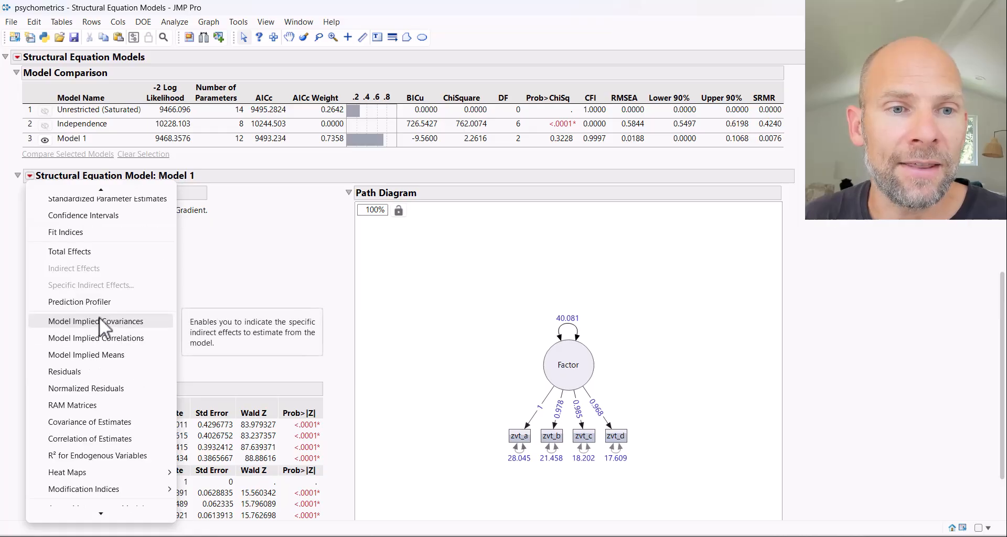
{"action": "scroll", "coordinate": [100, 317], "scroll_direction": "down", "scroll_amount": 3}
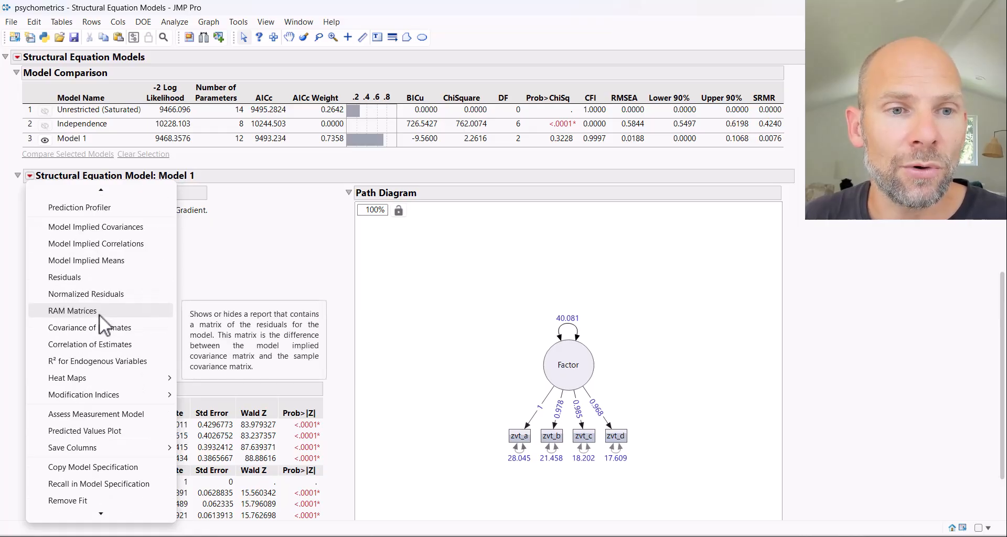
{"action": "scroll", "coordinate": [99, 313], "scroll_direction": "up", "scroll_amount": 1}
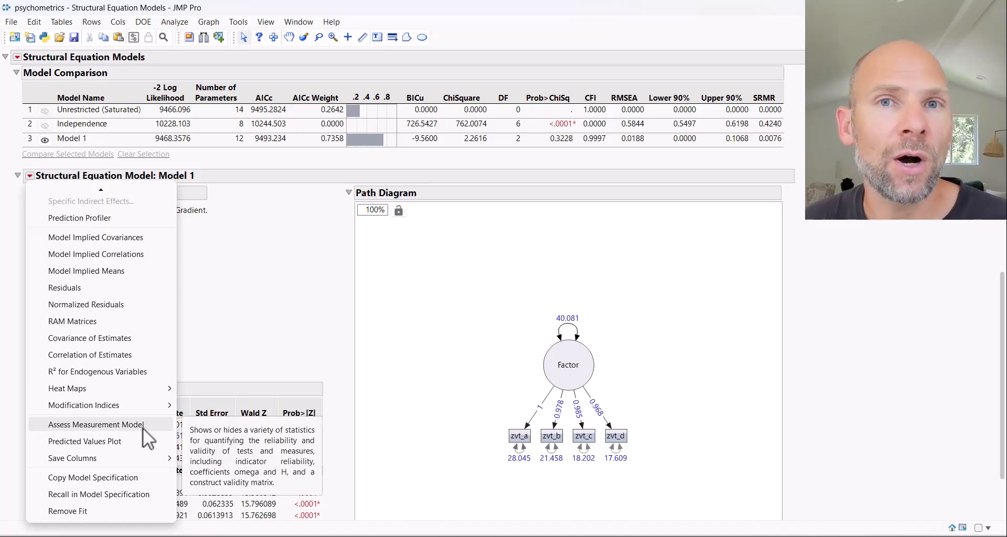
{"action": "left_click", "coordinate": [96, 424]}
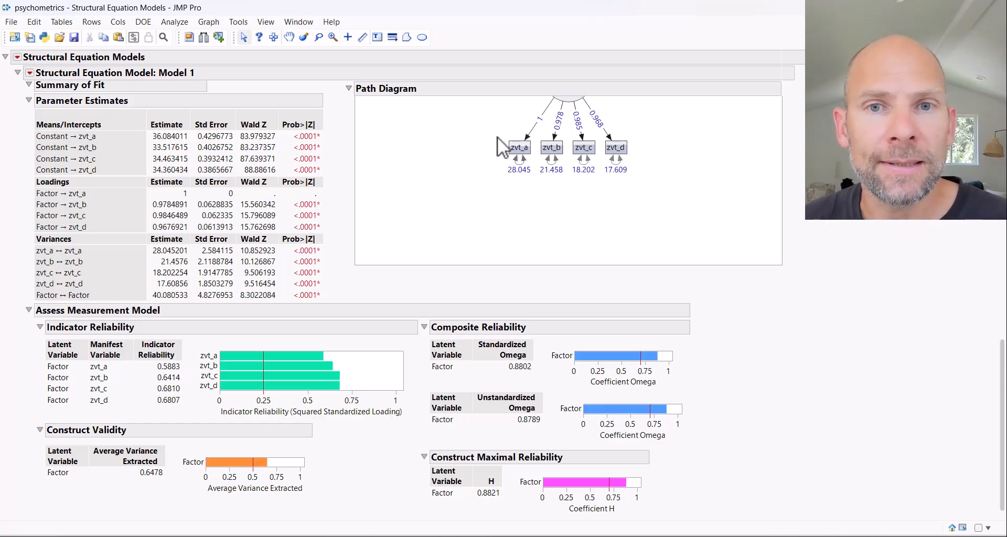
Examine the indicator reliability, composite reliability and construct validity results alongside the parameter estimates and path diagram.
{"action": "scroll", "coordinate": [575, 211], "scroll_direction": "up", "scroll_amount": 2}
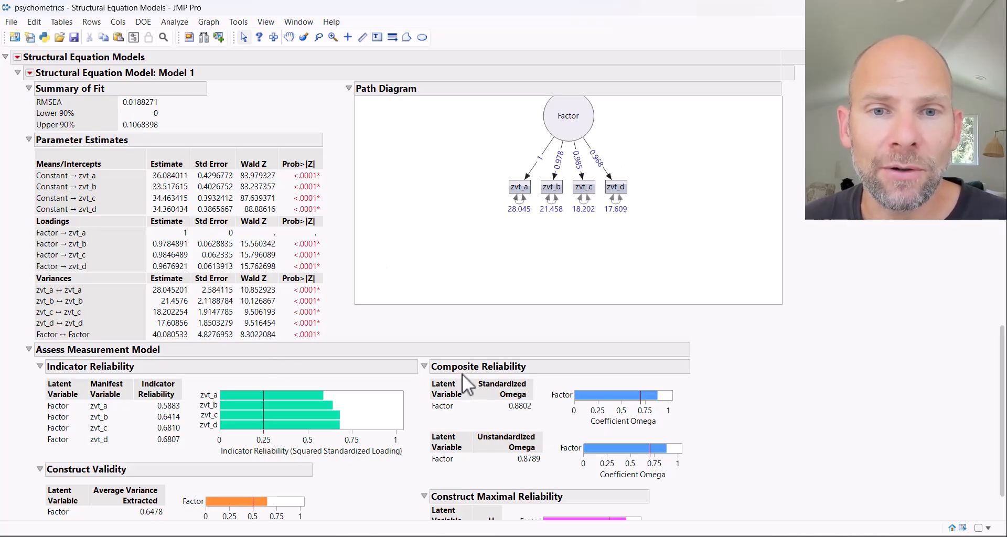
{"action": "scroll", "coordinate": [520, 371], "scroll_direction": "down", "scroll_amount": 2}
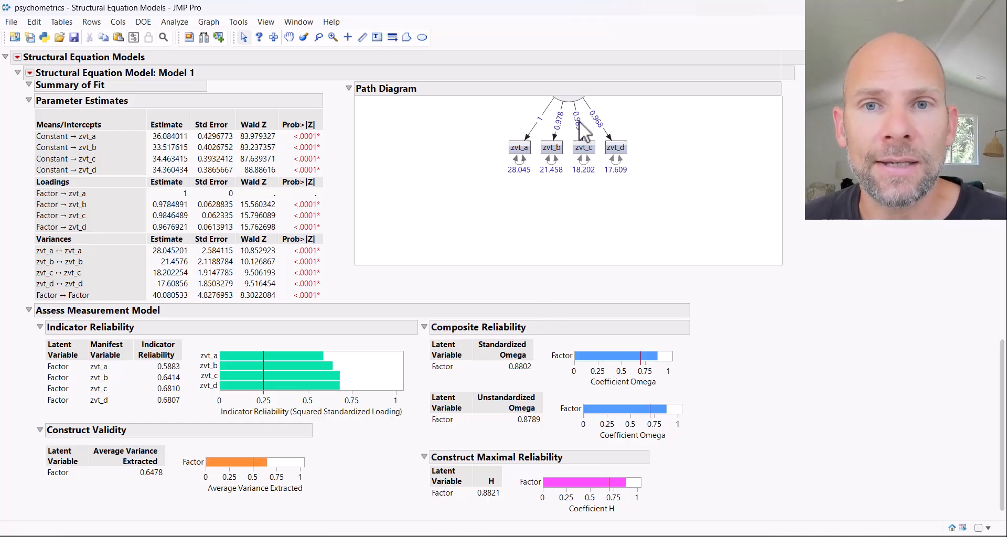
{"action": "scroll", "coordinate": [584, 124], "scroll_direction": "up", "scroll_amount": 1}
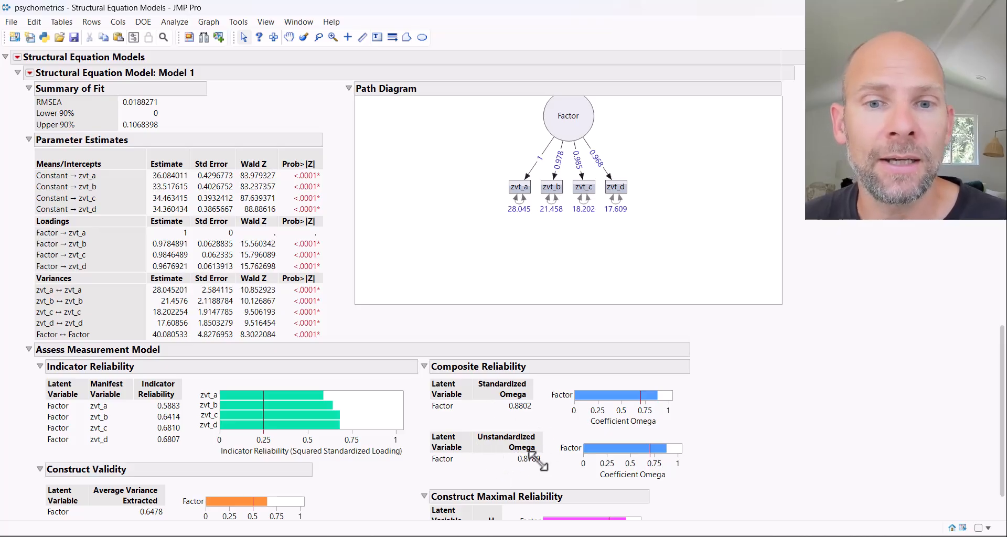
{"action": "scroll", "coordinate": [535, 462], "scroll_direction": "down", "scroll_amount": 2}
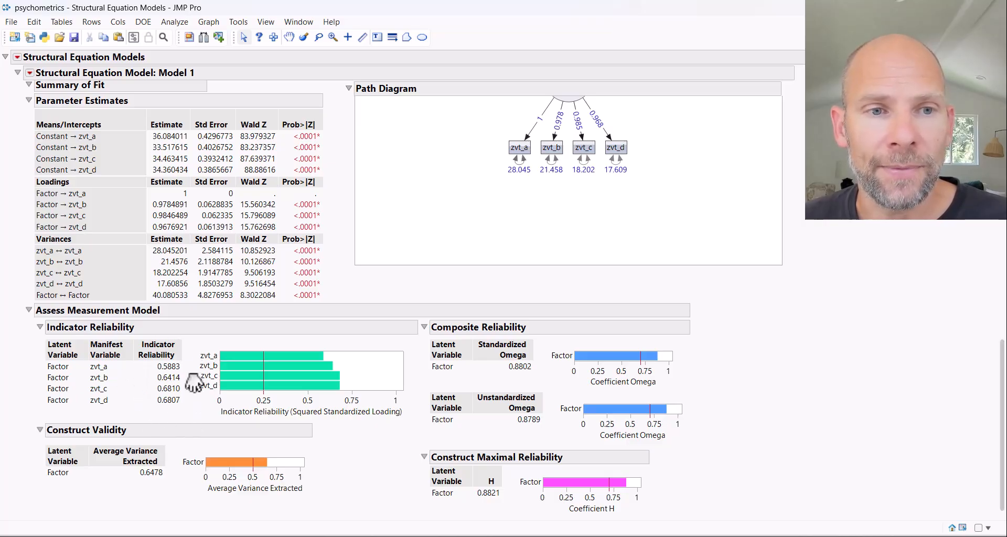
{"action": "scroll", "coordinate": [632, 305], "scroll_direction": "up", "scroll_amount": 2}
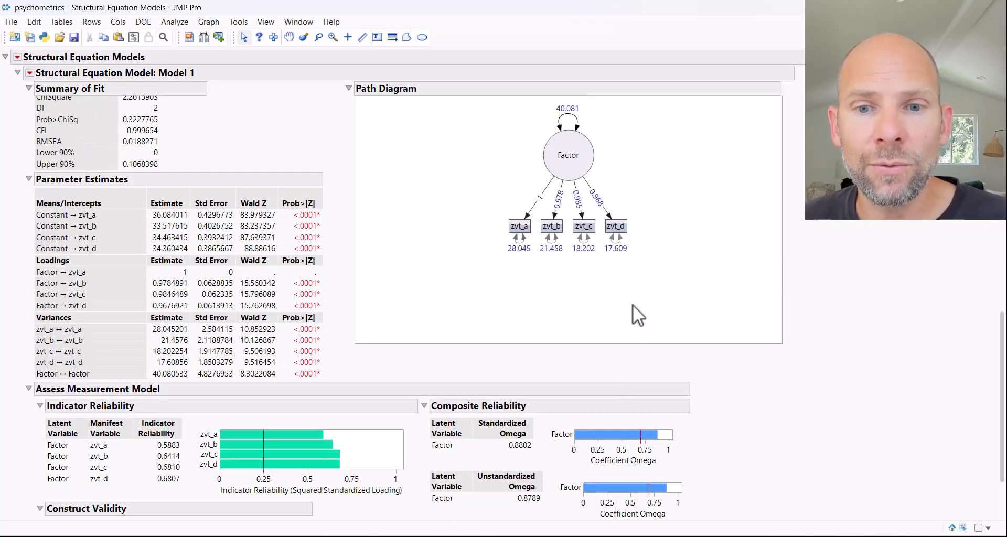